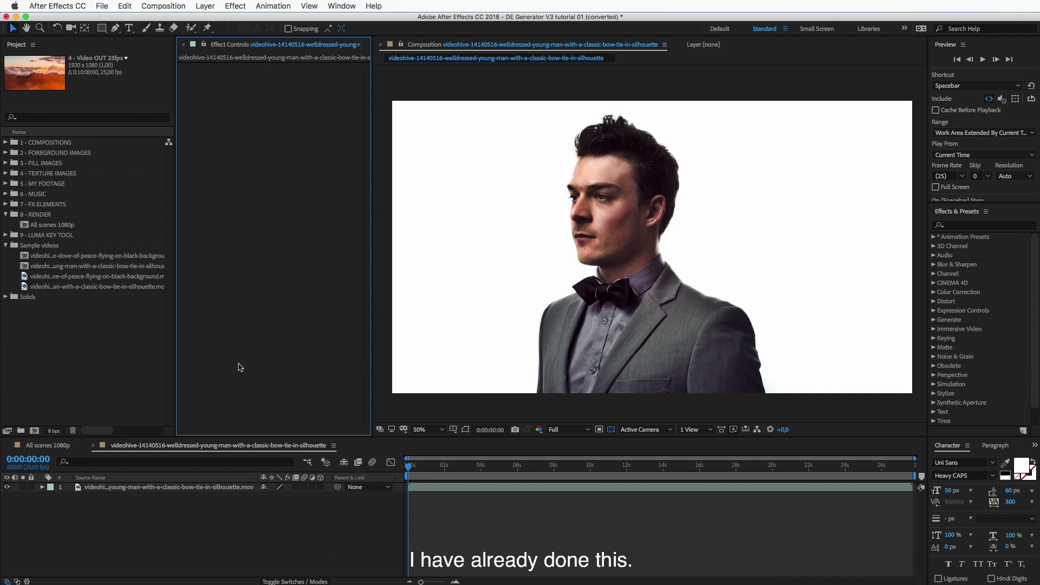
- Select the man-in-suit video layer in the Timeline
{"action": "left_click", "coordinate": [189, 487]}
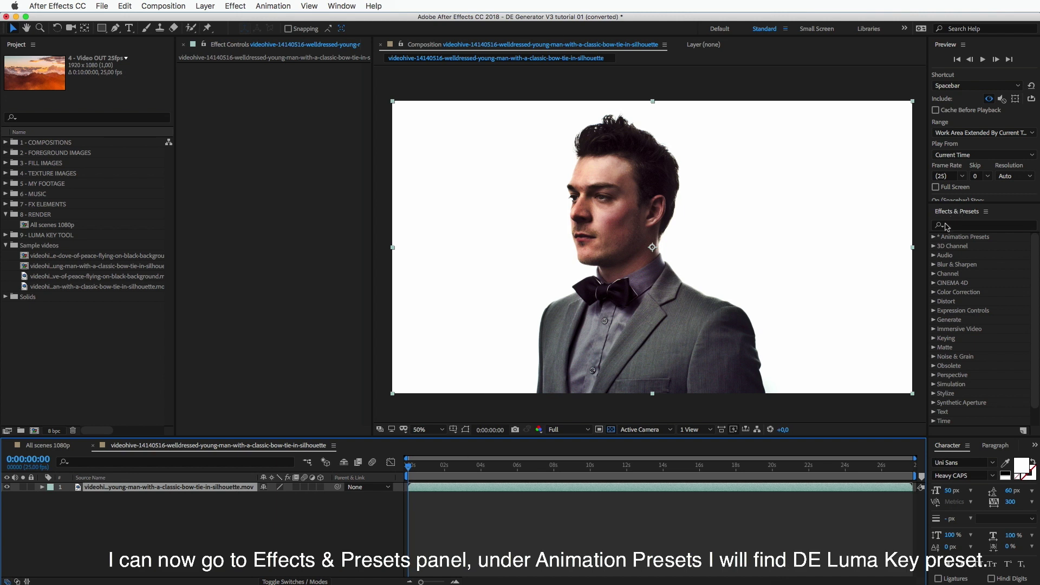
- Apply the DE Luma Key preset from Animation Presets > Presets to the video layer
{"action": "left_click", "coordinate": [935, 237]}
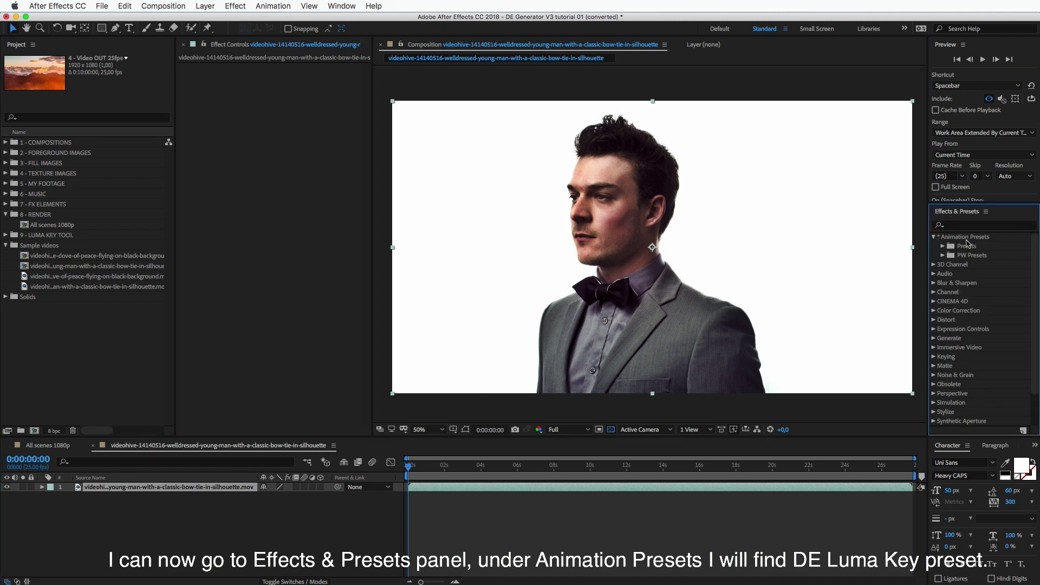
{"action": "left_click", "coordinate": [943, 246]}
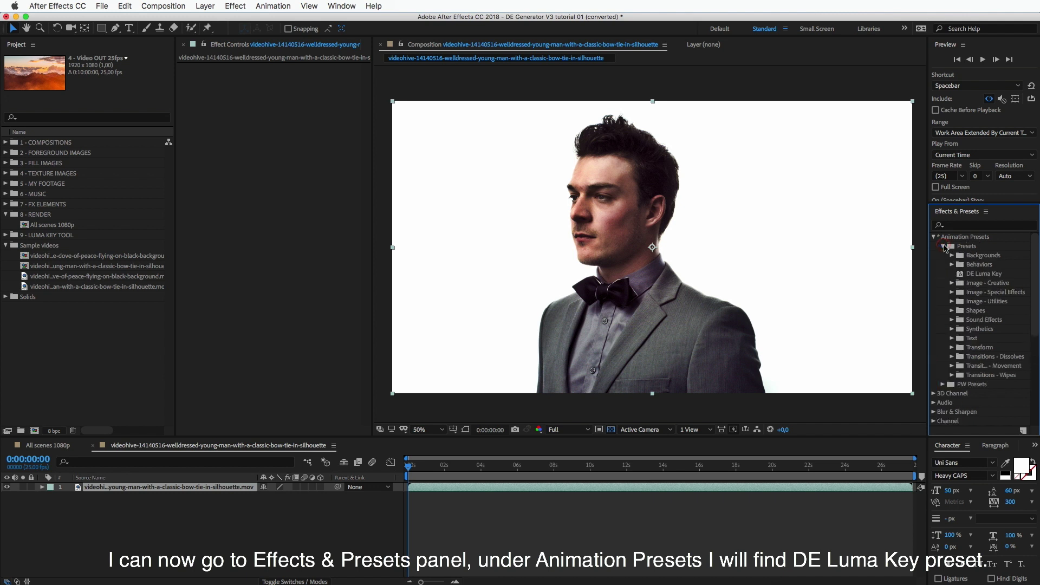
{"action": "left_click", "coordinate": [993, 275]}
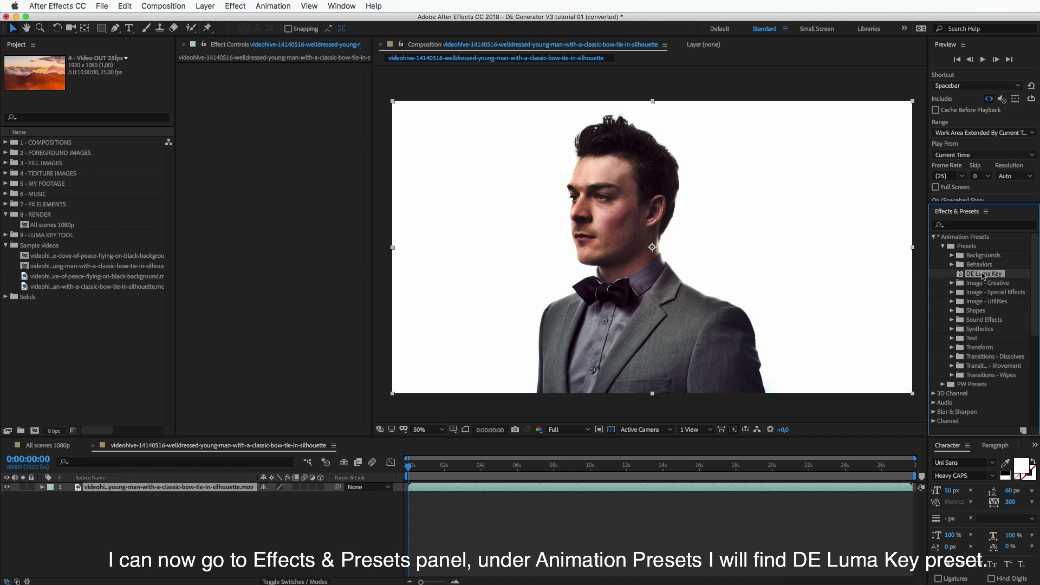
{"action": "double_click", "coordinate": [984, 274]}
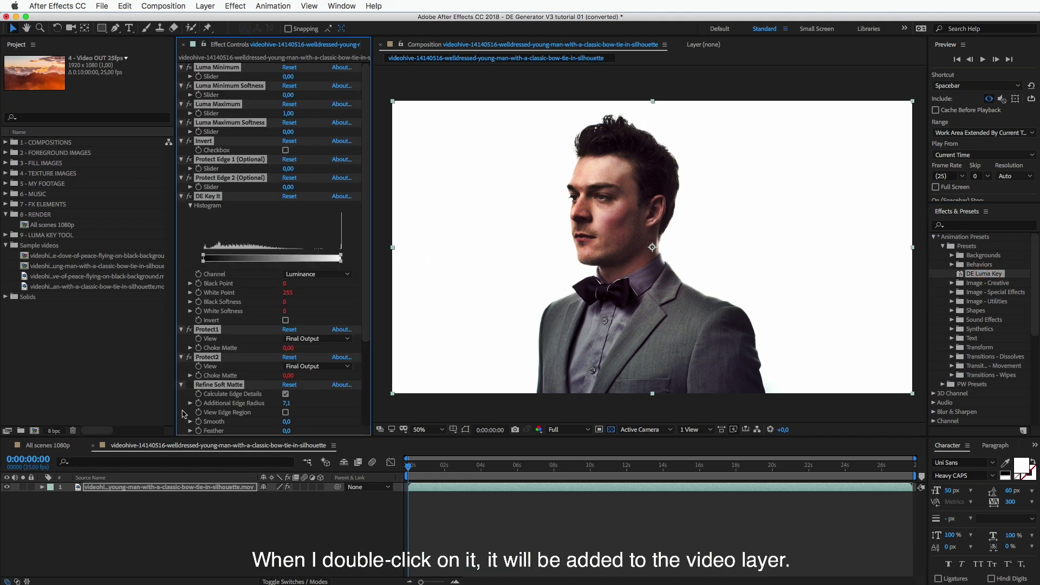
- Twirl closed Refine Soft Matte, Protect2 and Protect1, leaving the DE Key It settings visible
{"action": "left_click", "coordinate": [182, 413]}
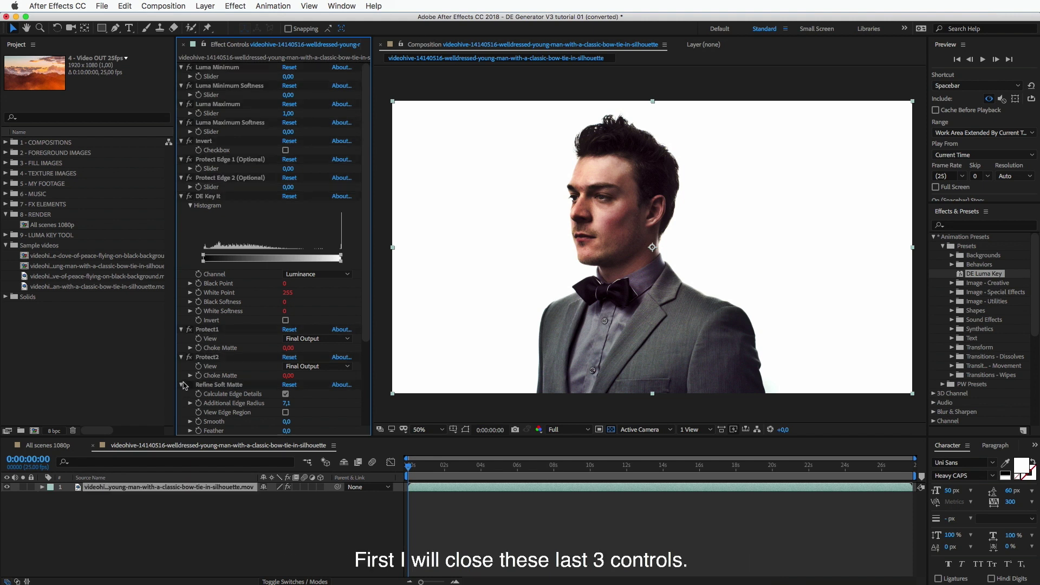
{"action": "left_click", "coordinate": [181, 384]}
{"action": "left_click", "coordinate": [181, 357]}
{"action": "left_click", "coordinate": [181, 329]}
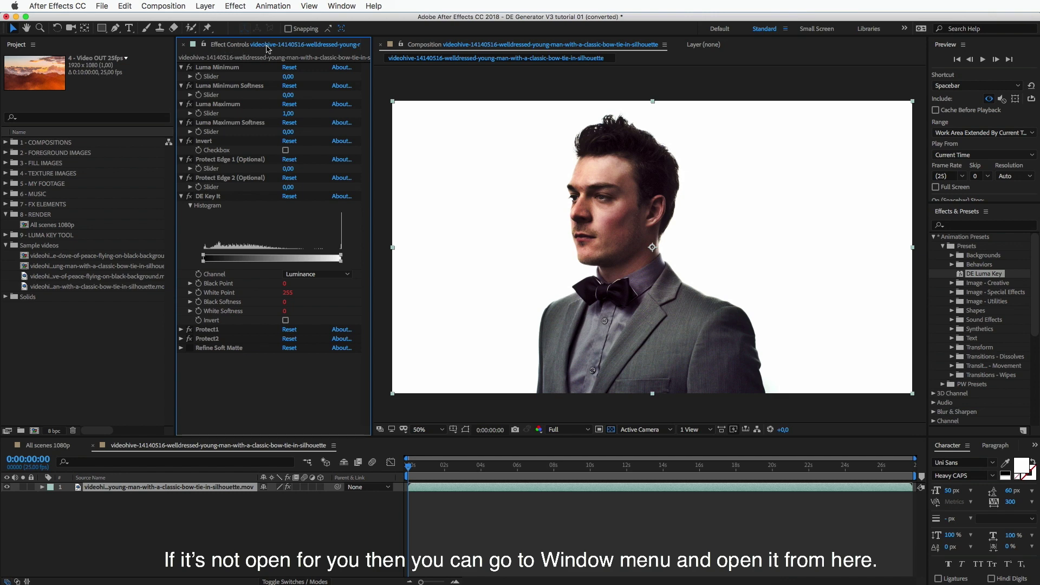
{"action": "left_click", "coordinate": [348, 7]}
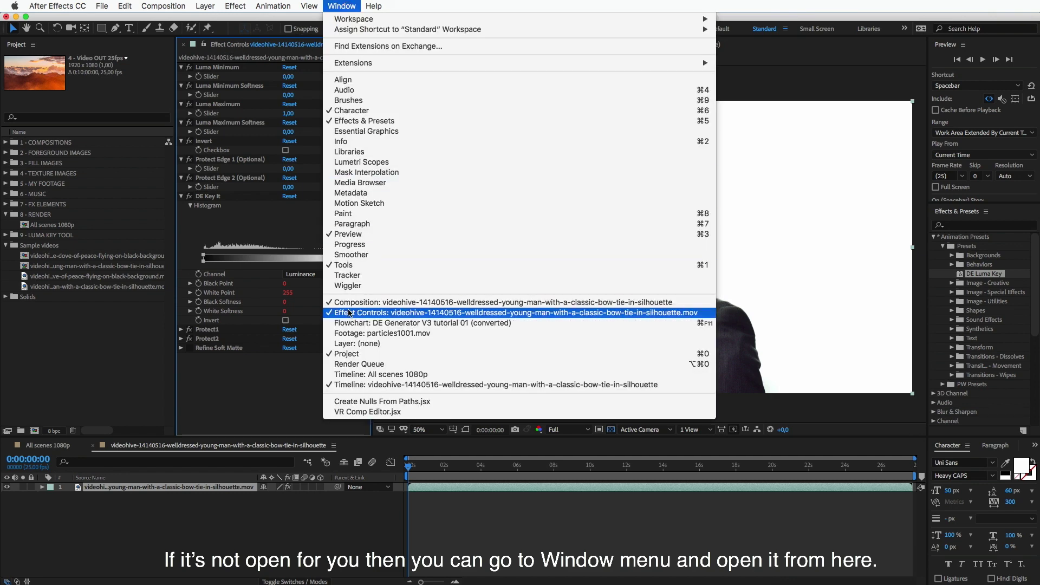
{"action": "left_click", "coordinate": [233, 390]}
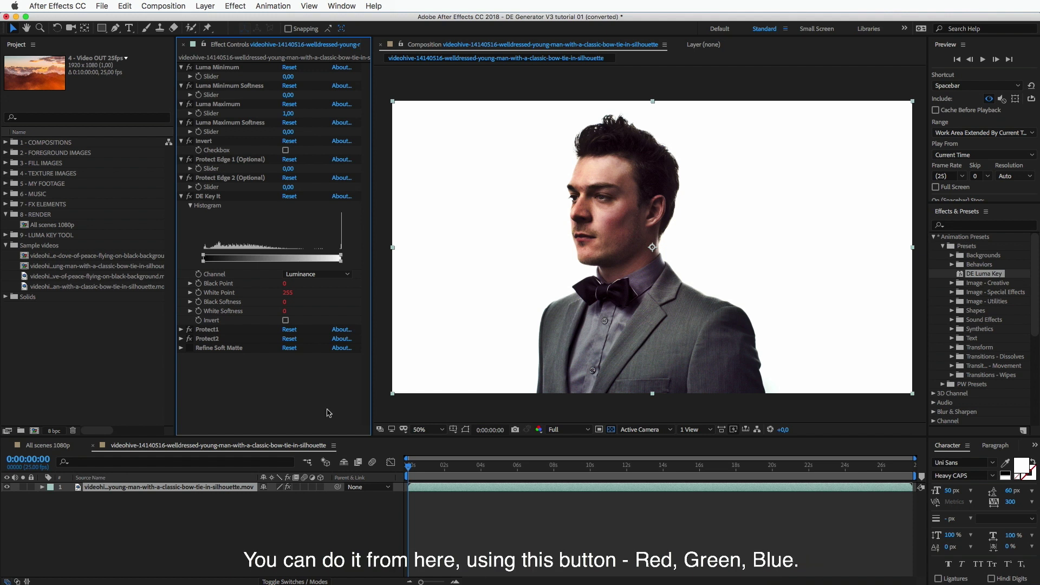
{"action": "left_click", "coordinate": [539, 431]}
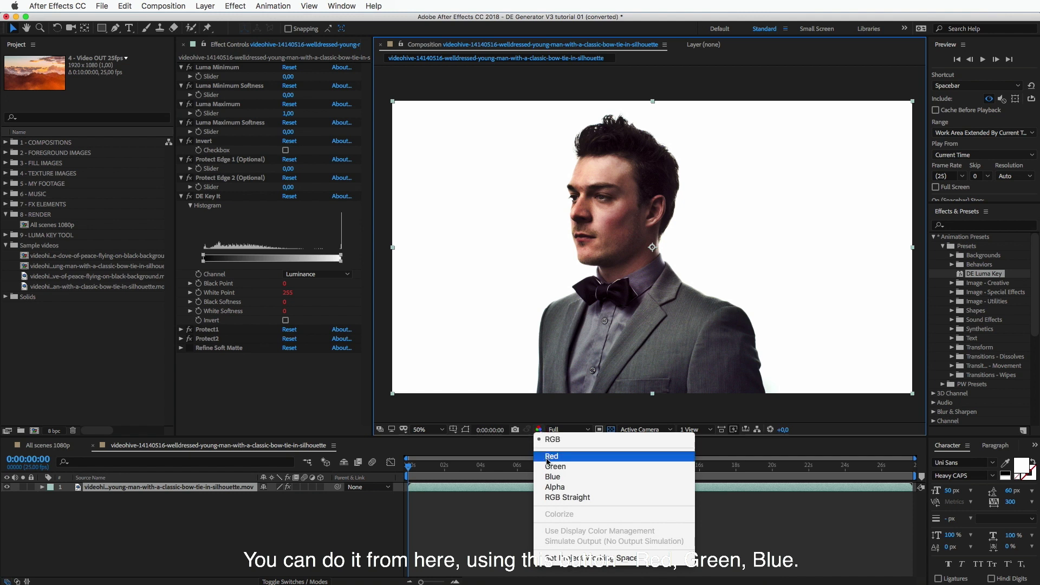
{"action": "left_click", "coordinate": [539, 430]}
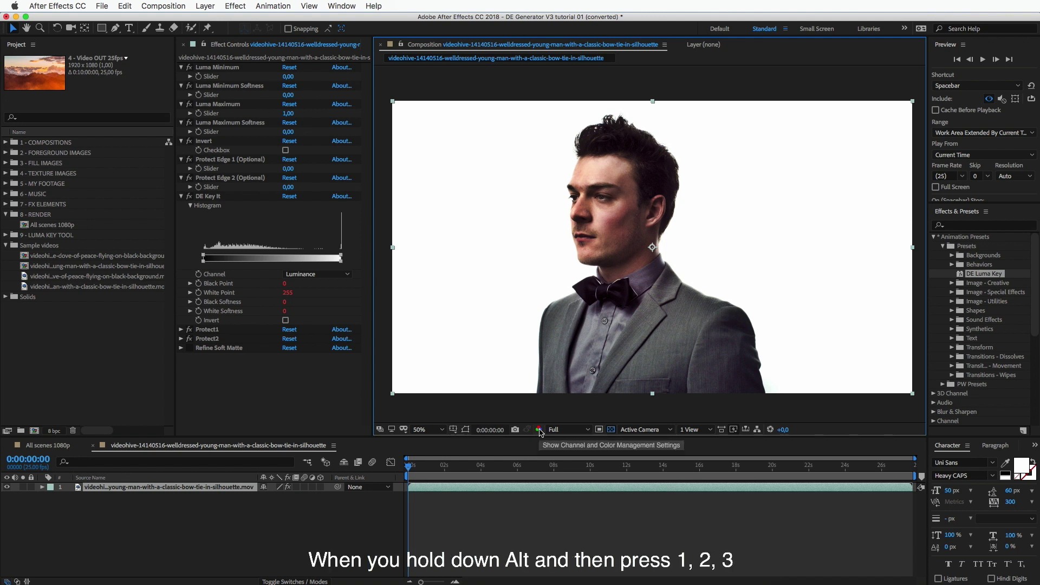
{"action": "key", "text": "alt+1"}
{"action": "key", "text": "alt+2"}
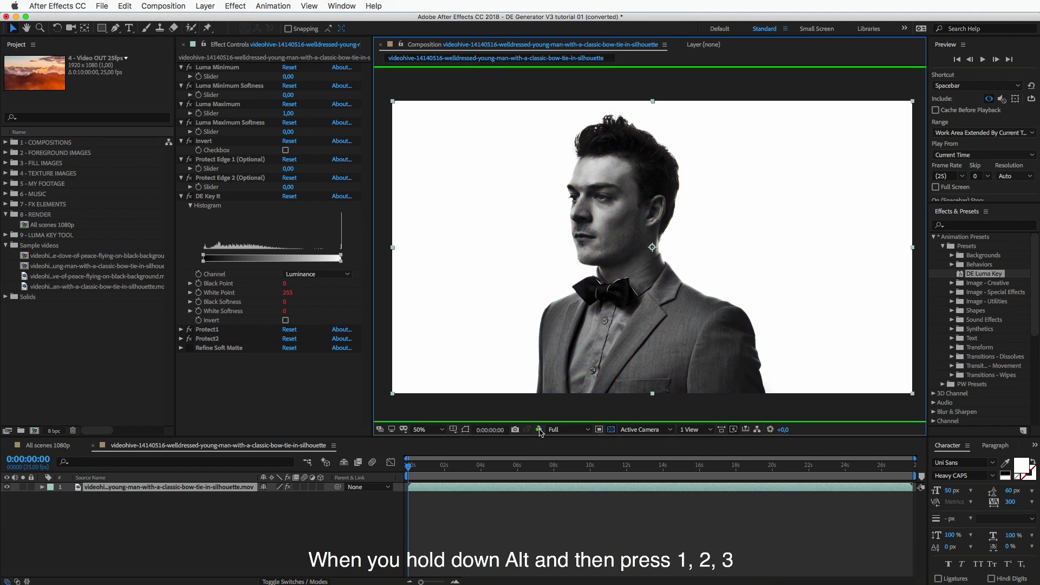
{"action": "key", "text": "alt+3"}
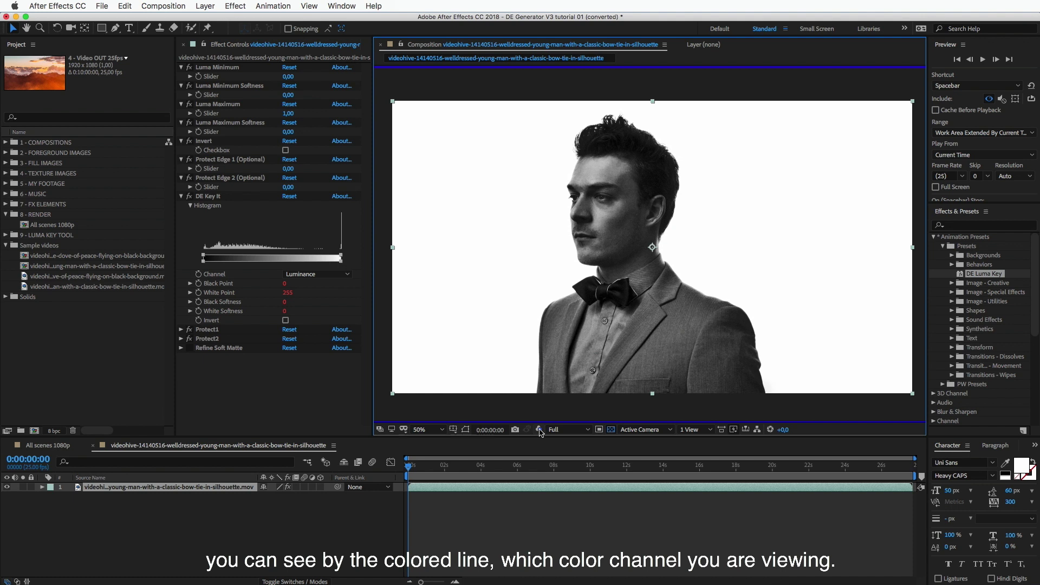
{"action": "key", "text": "alt+1"}
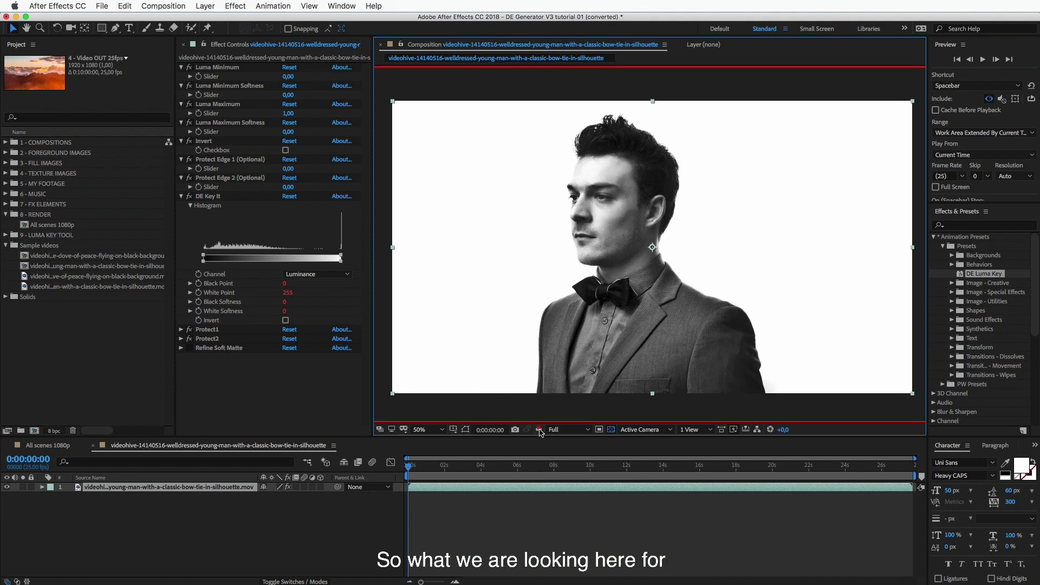
{"action": "key", "text": "alt+2"}
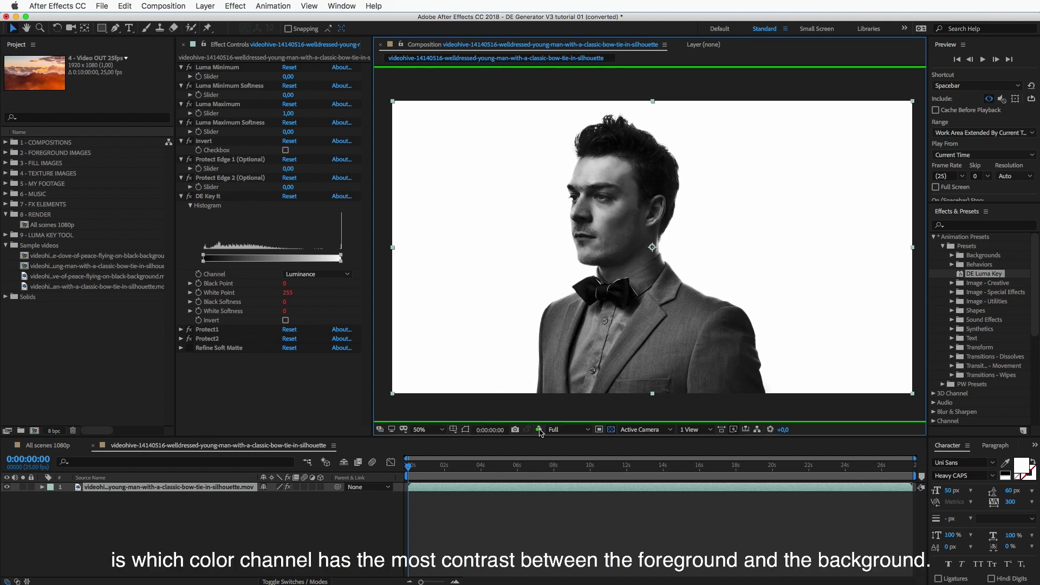
{"action": "key", "text": "alt+3"}
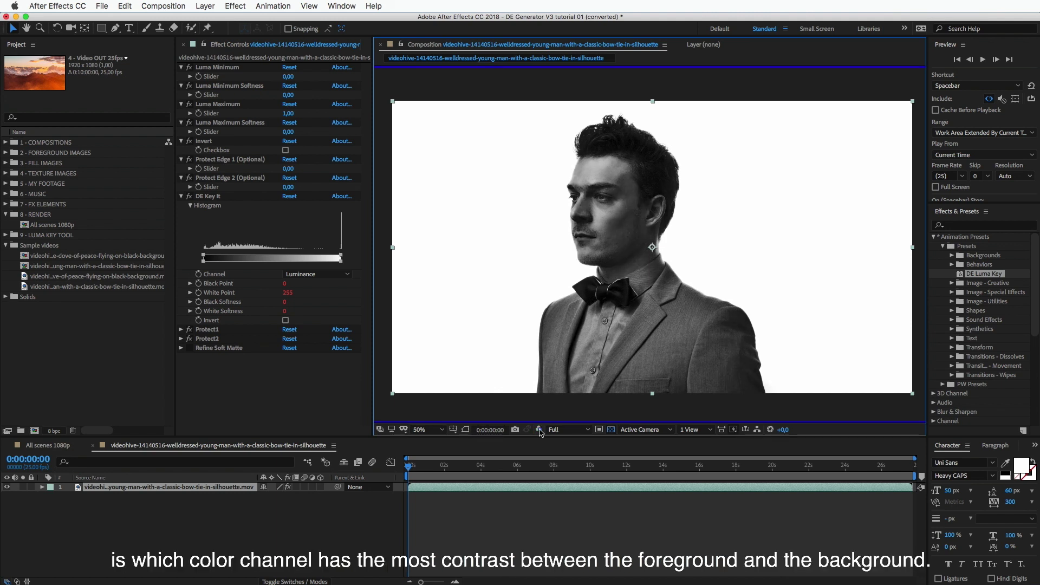
{"action": "key", "text": "alt+2"}
{"action": "key", "text": "alt+1"}
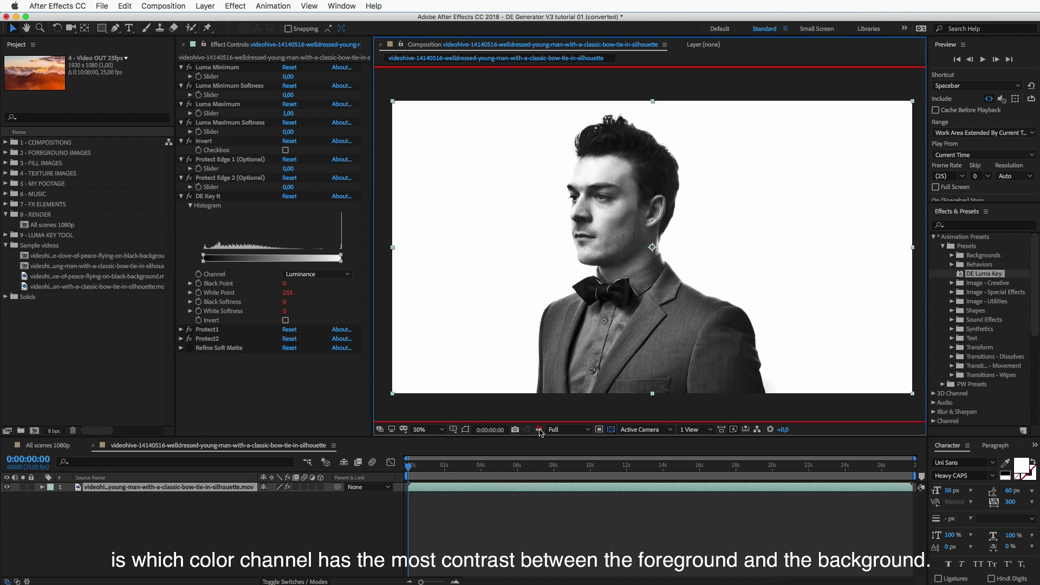
{"action": "key", "text": "alt+2"}
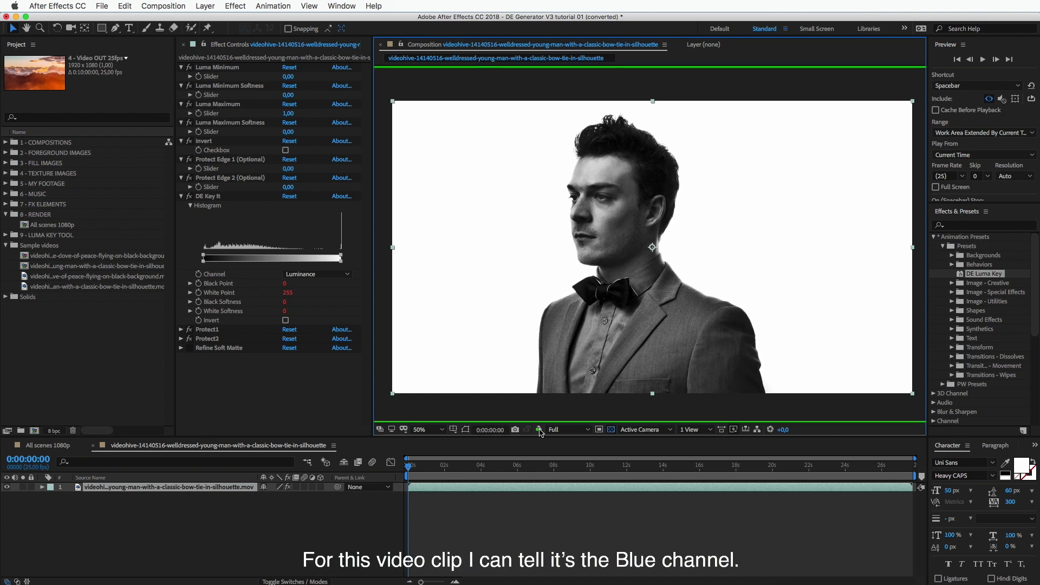
{"action": "key", "text": "alt+3"}
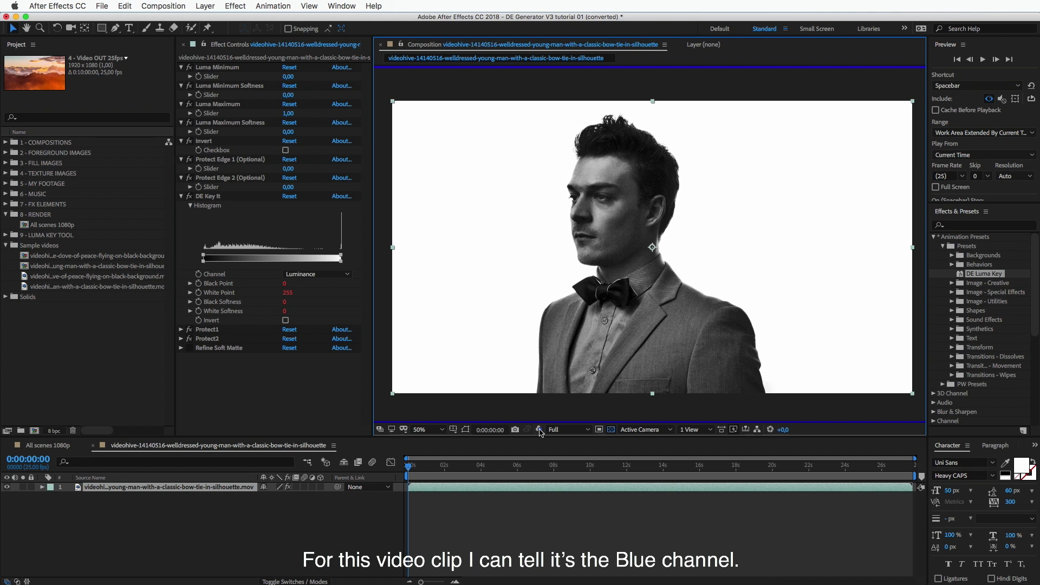
{"action": "key", "text": "alt+3"}
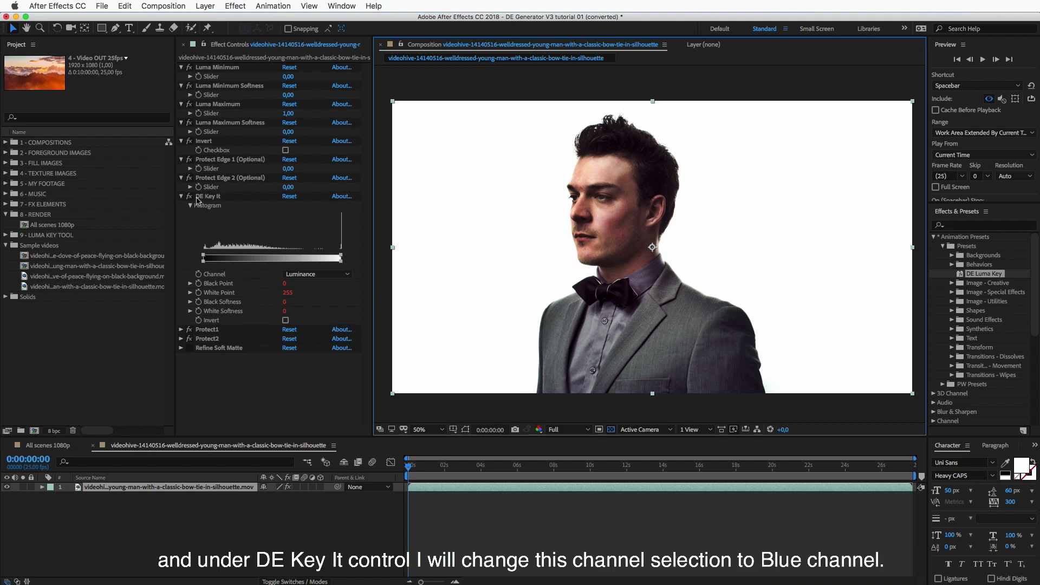
- Switch the DE Key It Channel from Luminance to Blue
{"action": "left_click", "coordinate": [216, 199]}
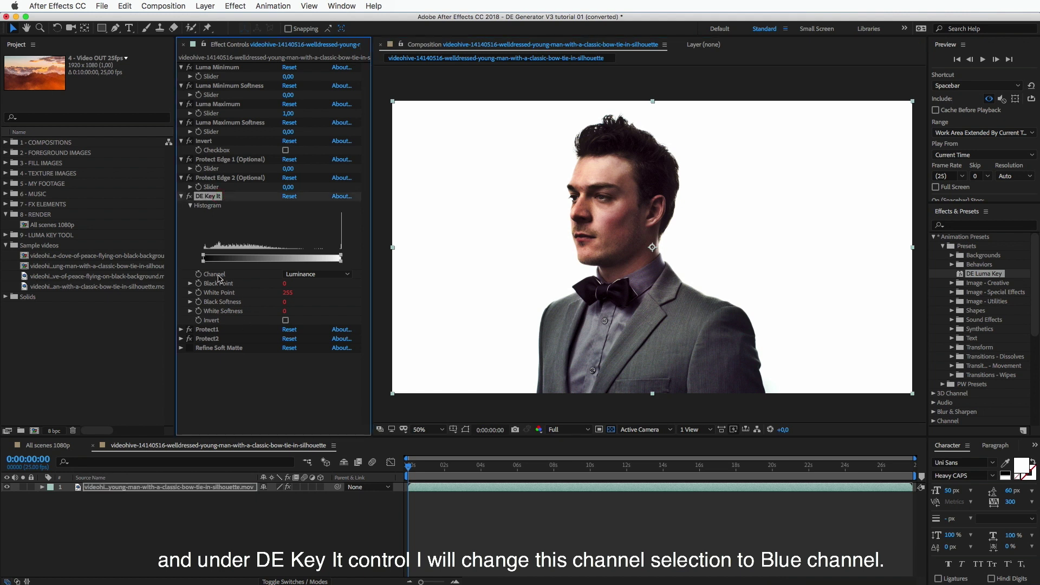
{"action": "left_click", "coordinate": [296, 276]}
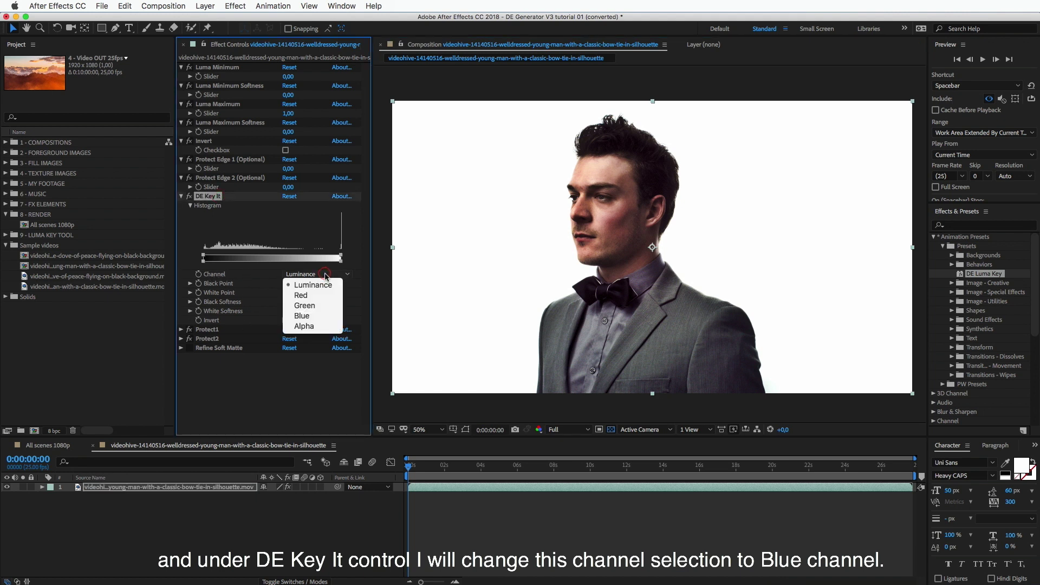
{"action": "left_click", "coordinate": [307, 319]}
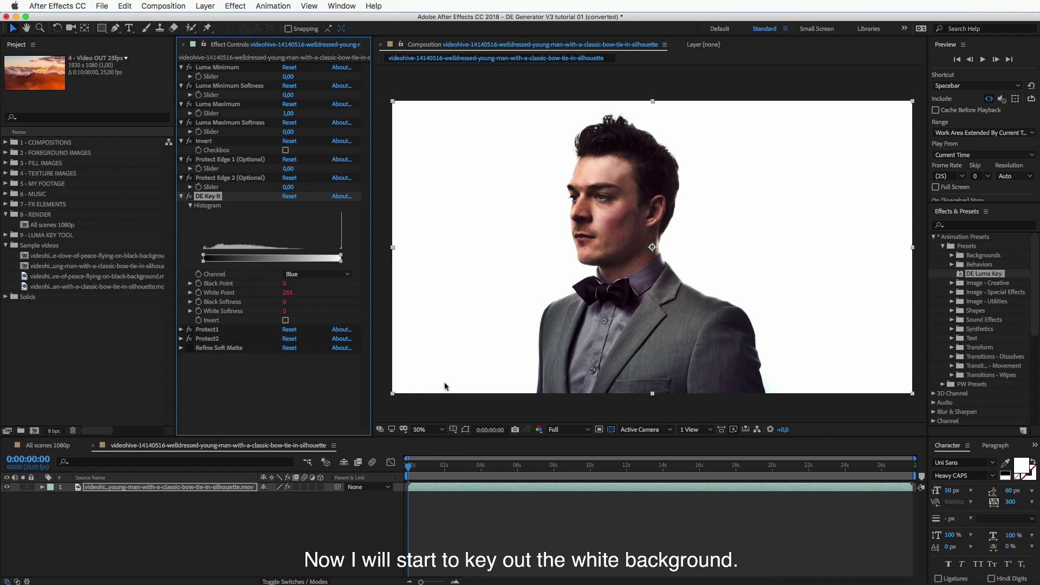
- Lower Luma Maximum to 0.93 and turn off the transparency grid to show red
{"action": "left_click", "coordinate": [190, 113]}
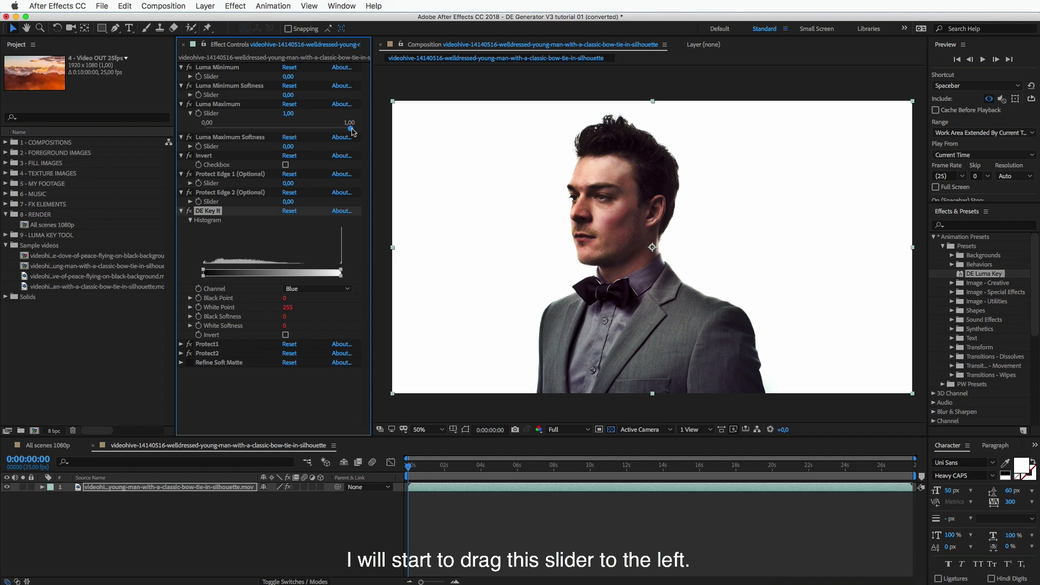
{"action": "left_click_drag", "start_coordinate": [352, 132], "coordinate": [347, 132]}
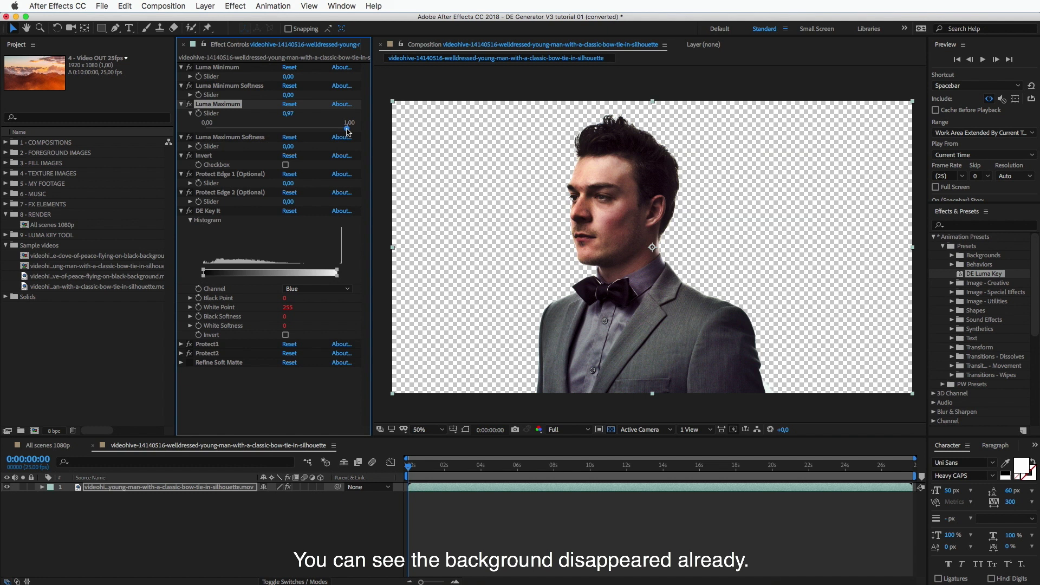
{"action": "left_click", "coordinate": [611, 430]}
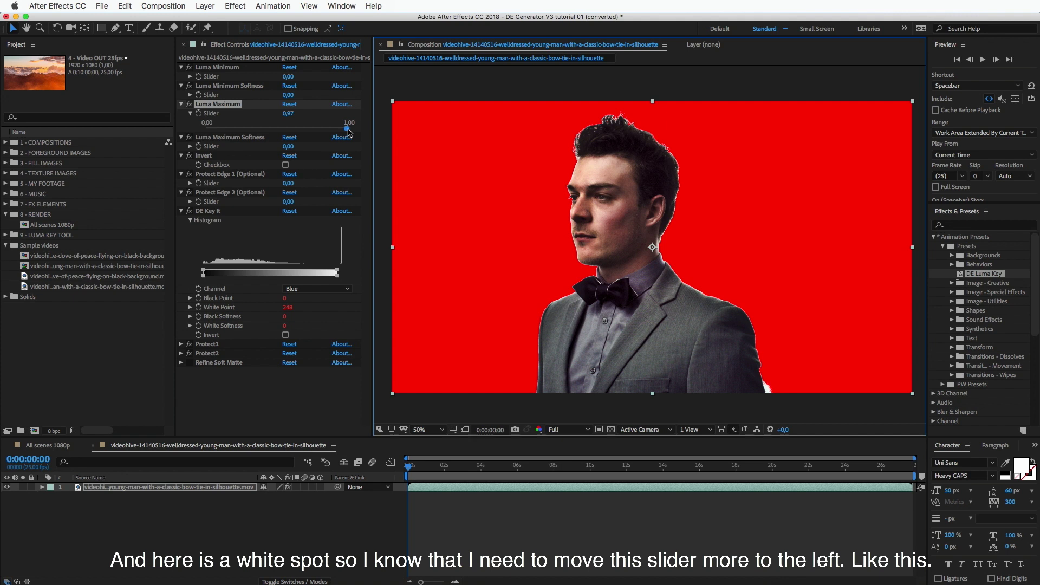
{"action": "left_click_drag", "start_coordinate": [347, 128], "coordinate": [340, 130]}
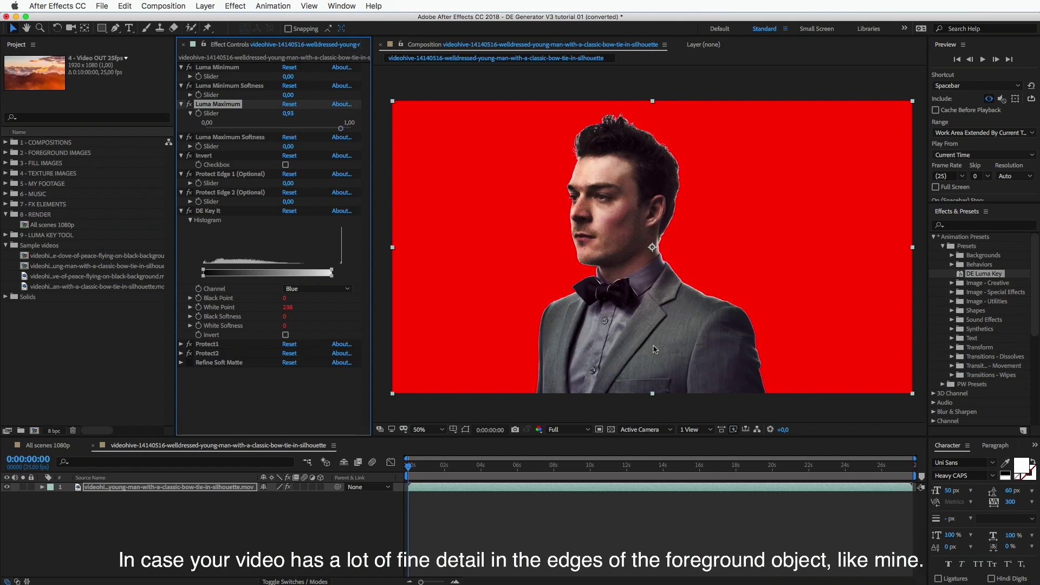
- Zoom the viewer to 100% and pan to the man's head and hair
{"action": "key", "text": "period"}
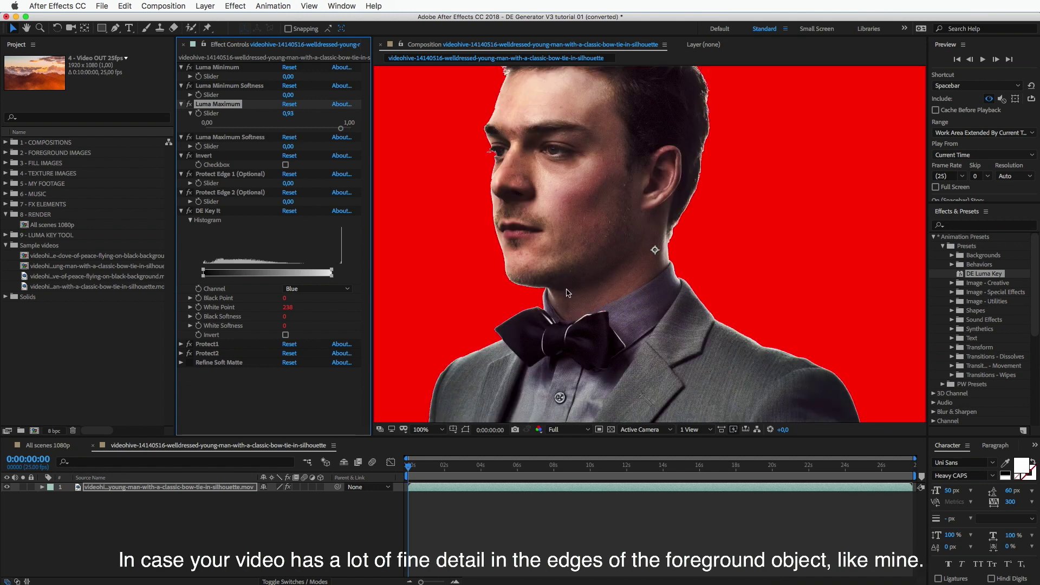
{"action": "key", "text": "h"}
{"action": "left_click_drag", "start_coordinate": [613, 126], "coordinate": [650, 251]}
{"action": "key", "text": "v"}
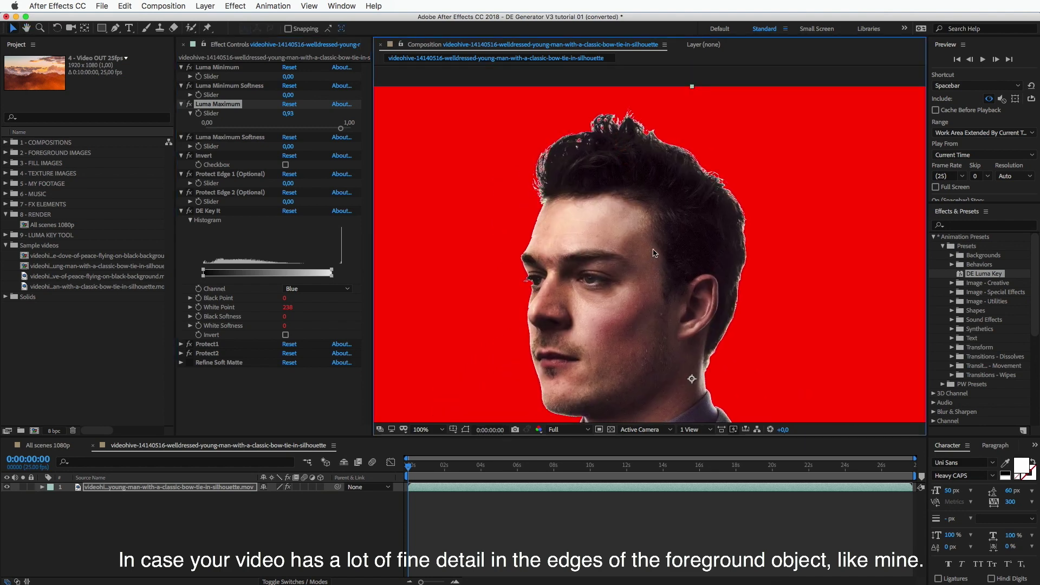
- Turn on Refine Soft Matte and set Additional Edge Radius 6, Smooth 2.4, Feather 3.3
{"action": "left_click", "coordinate": [189, 363]}
{"action": "left_click", "coordinate": [182, 362]}
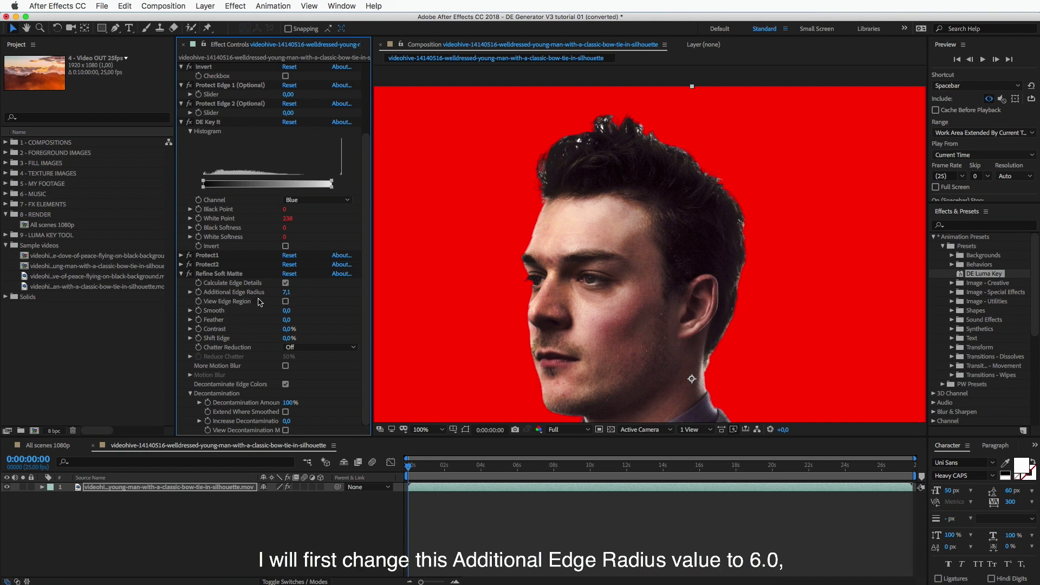
{"action": "left_click", "coordinate": [287, 295]}
{"action": "type", "text": "6"}
{"action": "key", "text": "Return"}
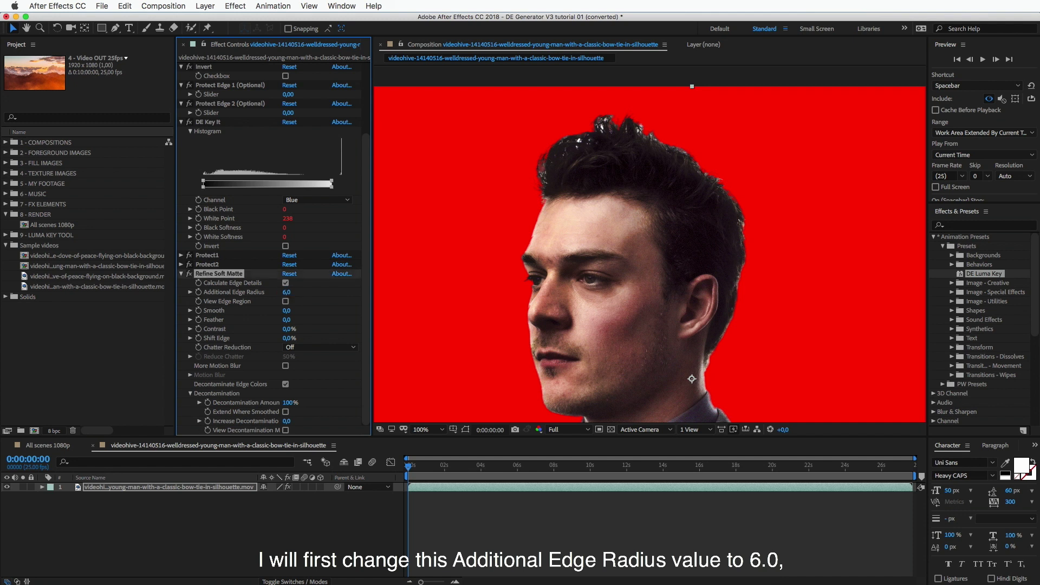
{"action": "left_click", "coordinate": [287, 312]}
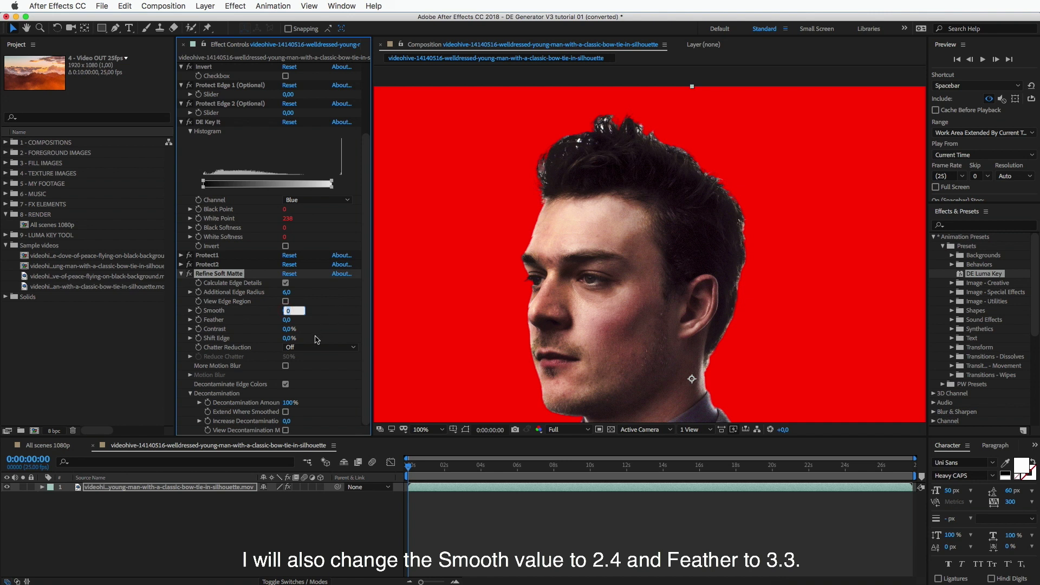
{"action": "type", "text": "2.4"}
{"action": "key", "text": "Return"}
{"action": "left_click", "coordinate": [287, 319]}
{"action": "type", "text": "3.3"}
{"action": "key", "text": "Return"}
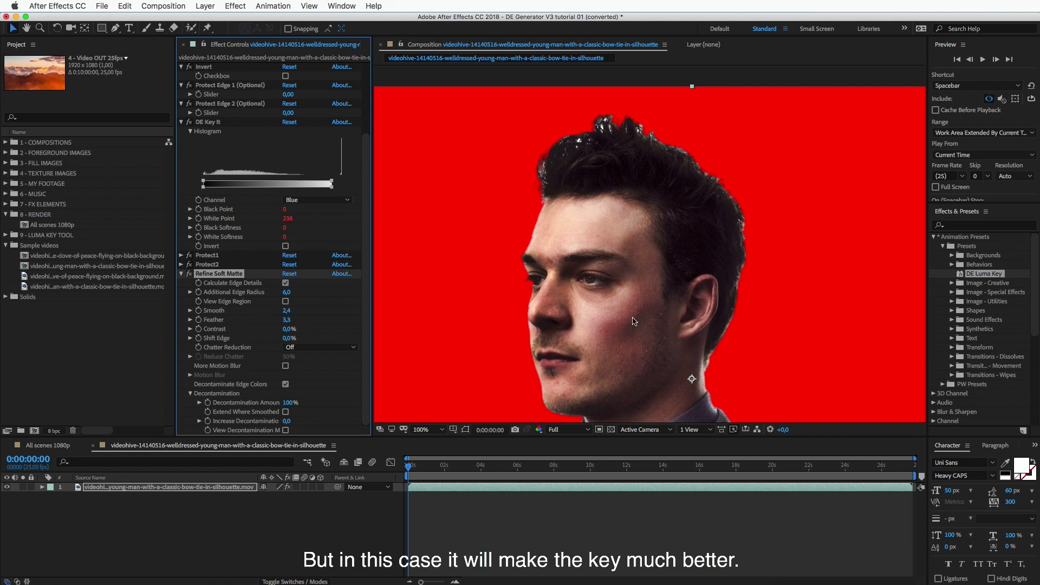
- Zoom the composition viewer back out to 50% to see the whole shot
{"action": "key", "text": "comma"}
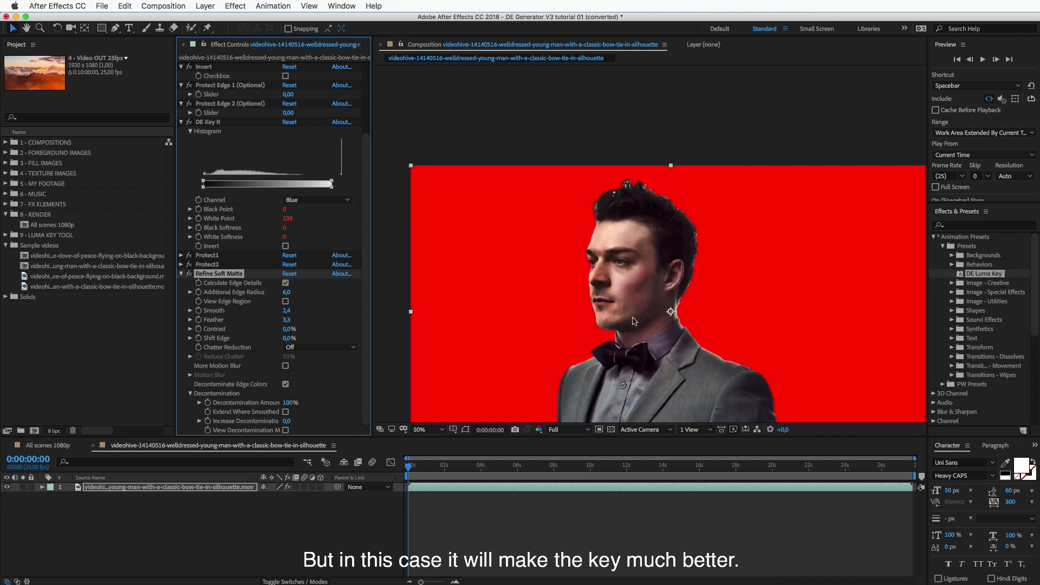